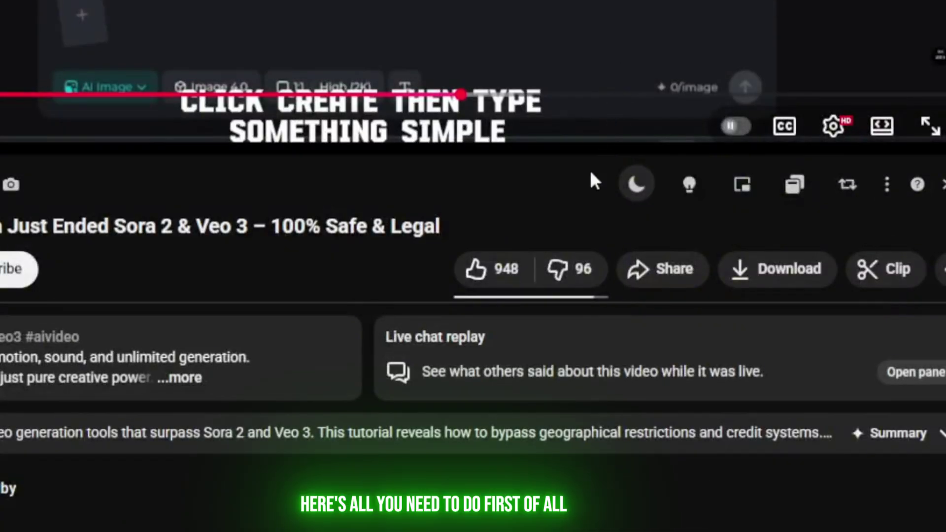
Step: Like the video, subscribe to the channel and post the comment 'r vid'
left_click(483, 278)
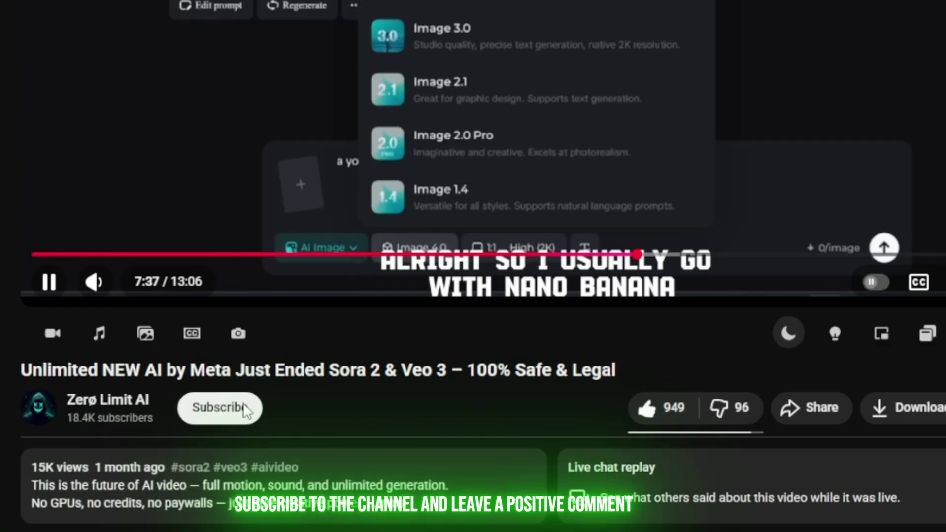
left_click(244, 409)
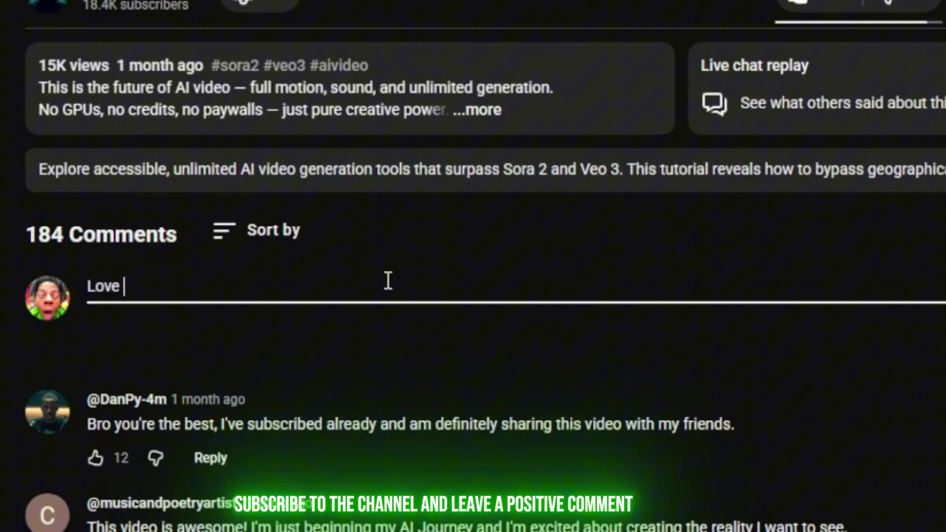
type("r vid")
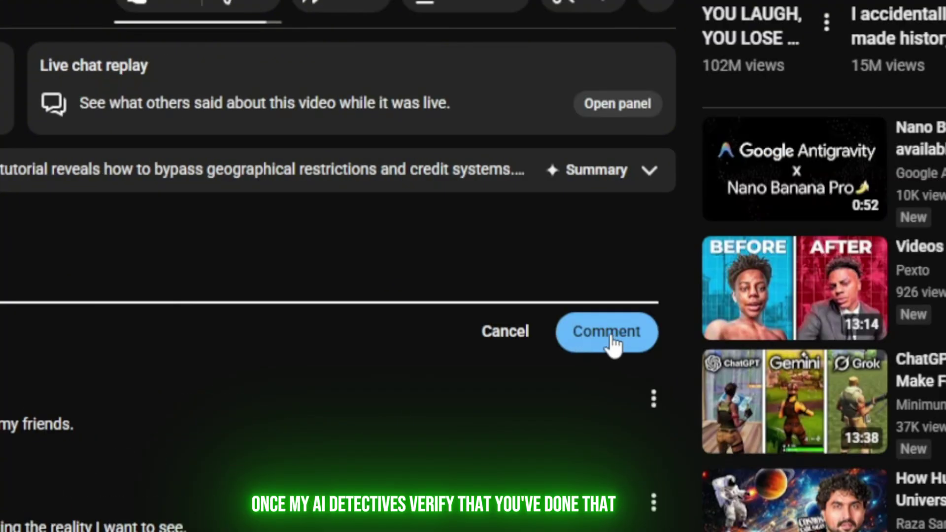
left_click(613, 344)
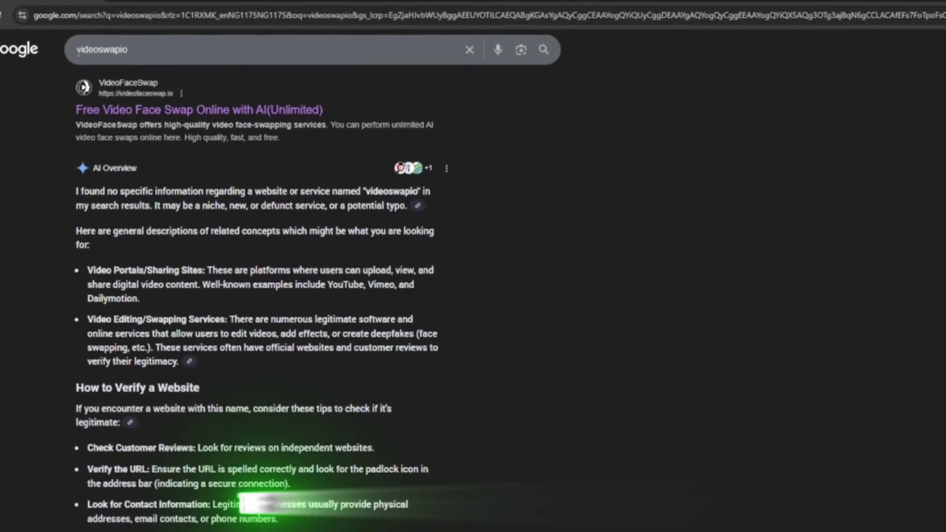
Step: Select the 'videoswapio' query and open the 'Free Video Face Swap Online with AI' result
left_click_drag(81, 51, 98, 50)
double_click(97, 51)
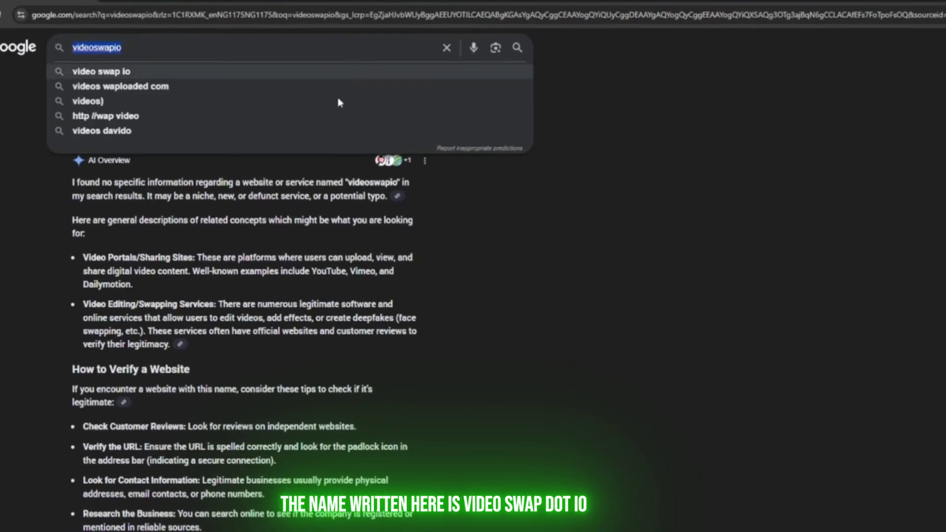
left_click(741, 206)
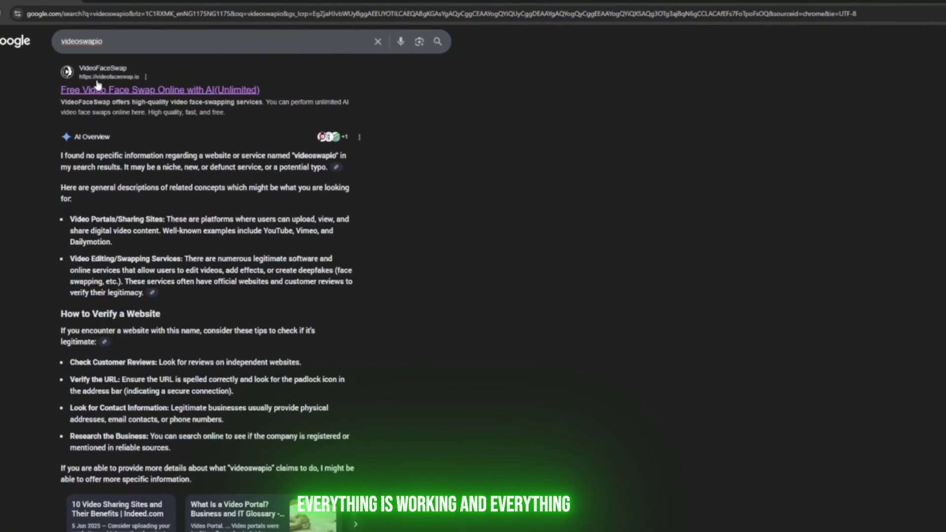
left_click(93, 91)
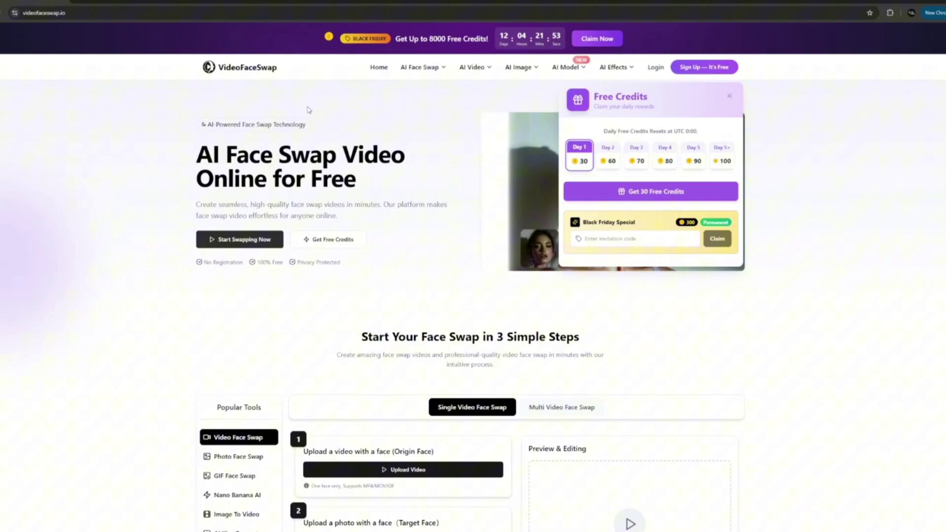
Step: Claim the free daily credits with the 'Get 30 Free Credits' button
left_click(626, 195)
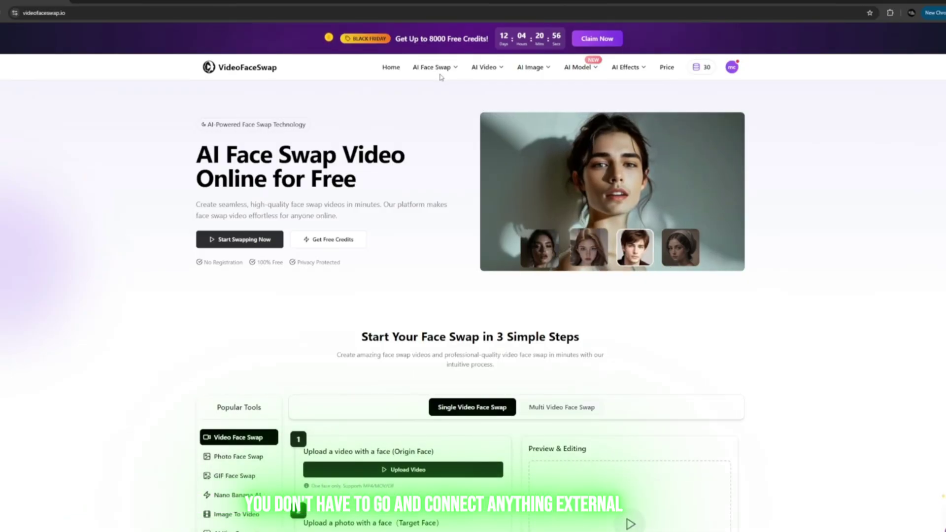
mouse_move(445, 74)
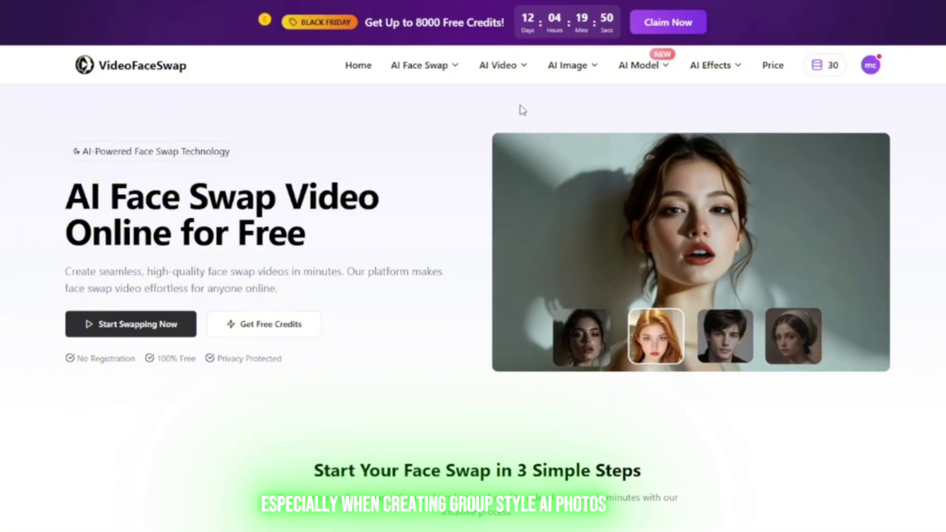
Step: Browse the AI Video, AI Image and AI Effects menus, ending on the AI Video tools list
mouse_move(520, 72)
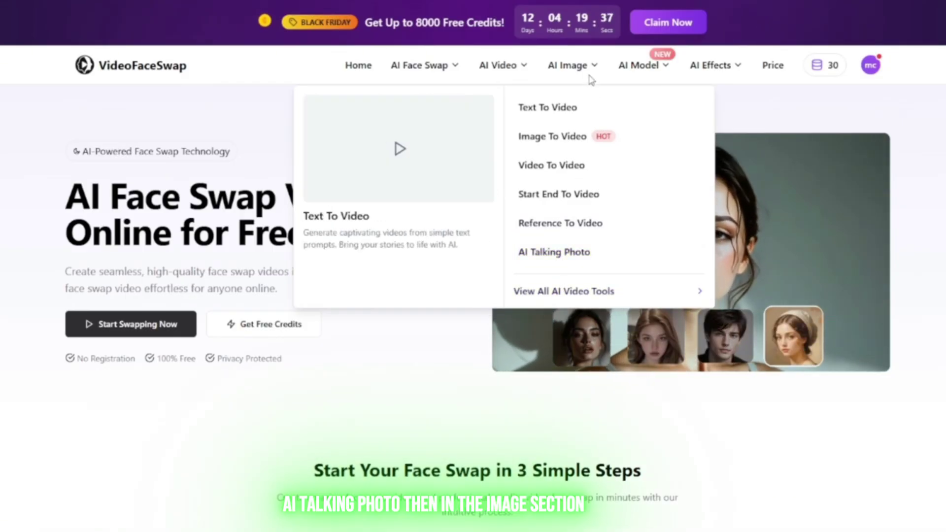
mouse_move(588, 74)
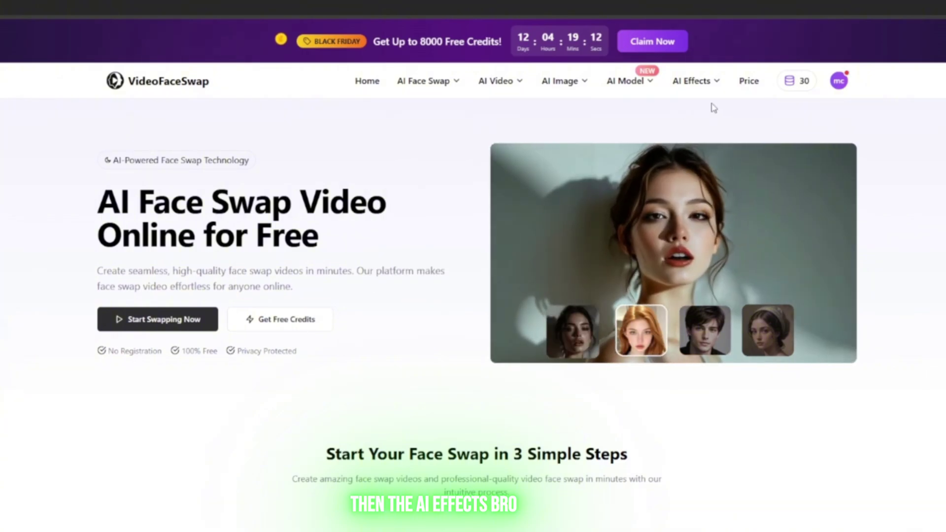
mouse_move(714, 80)
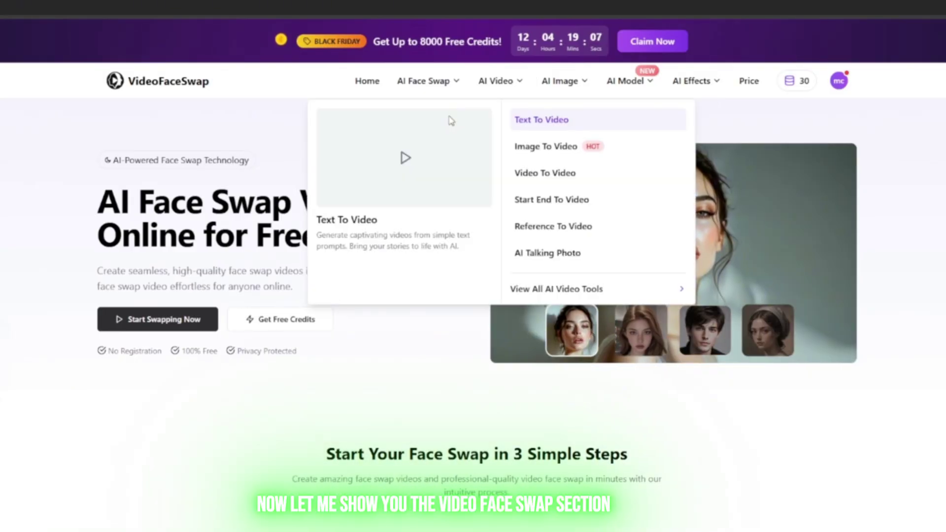
Step: Switch to Photo Face Swap in Popular Tools and start swapping the uploaded faces
scroll(211, 409, "down", 3)
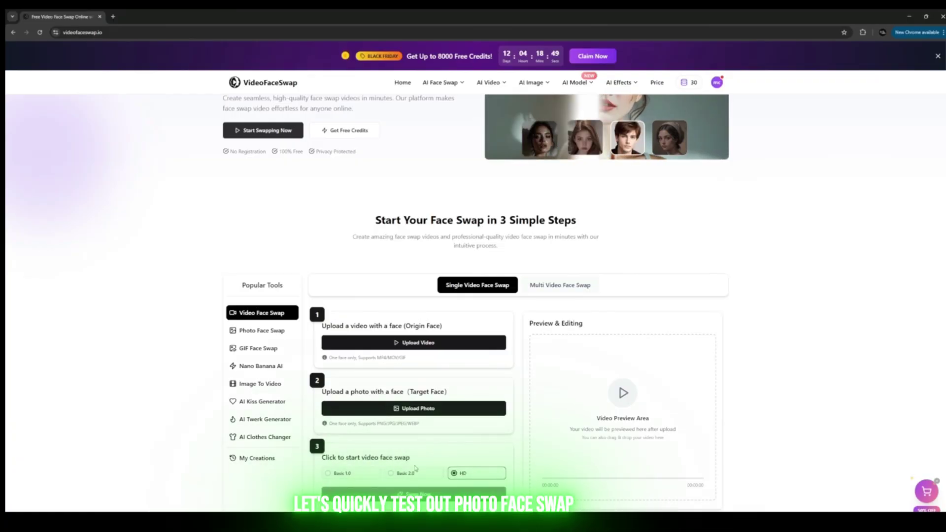
left_click(275, 334)
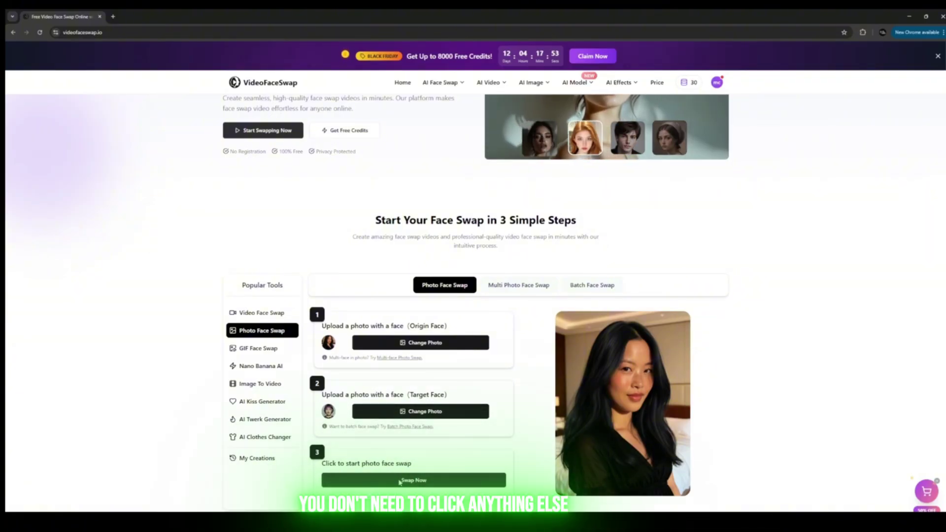
left_click(399, 483)
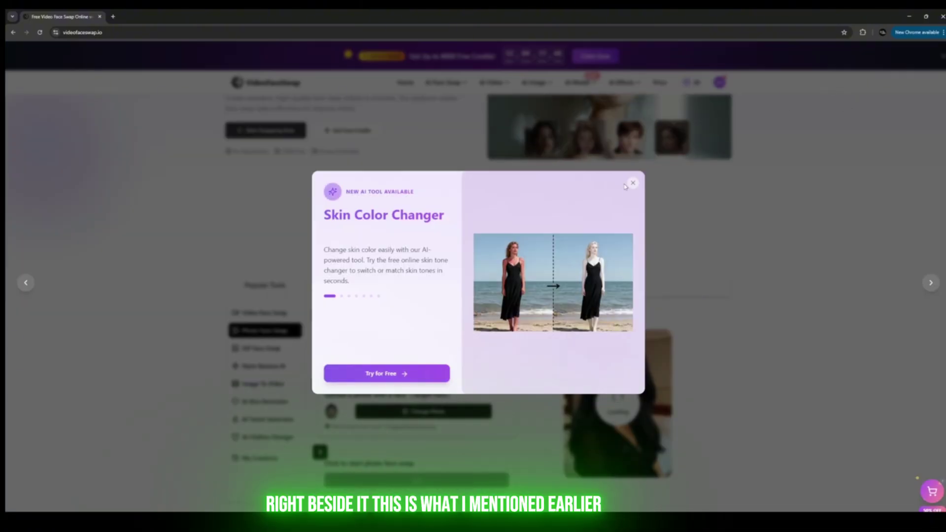
Step: Close the Skin Color Changer promo and slide the before/after divider across the swapped portrait
left_click(631, 184)
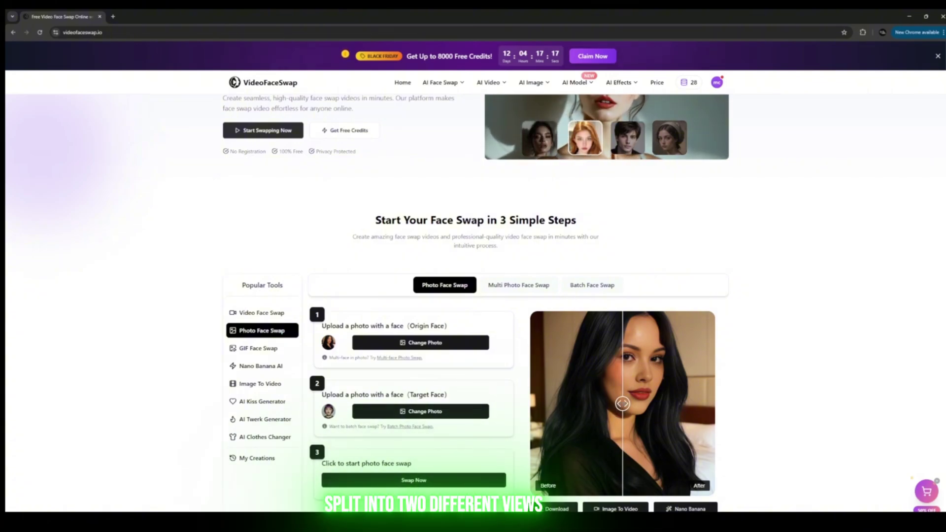
left_click_drag(623, 404, 578, 409)
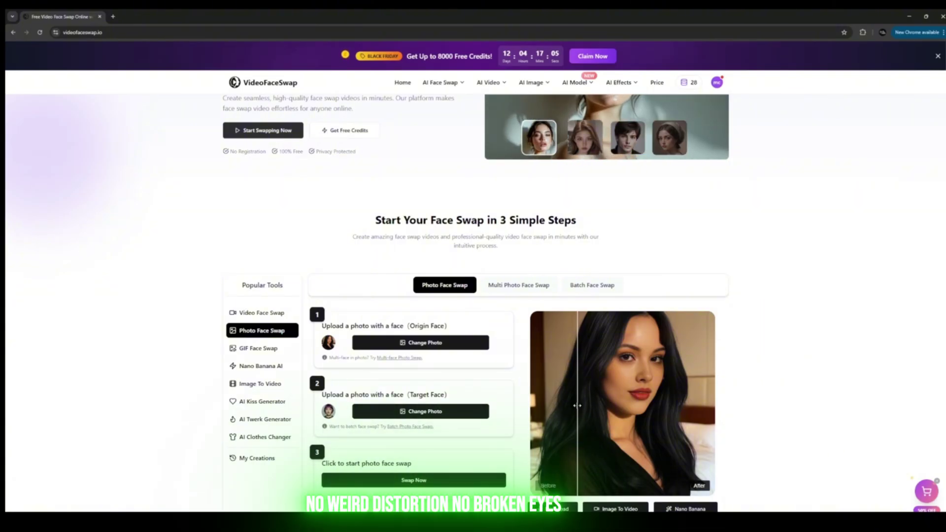
left_click_drag(582, 405, 606, 406)
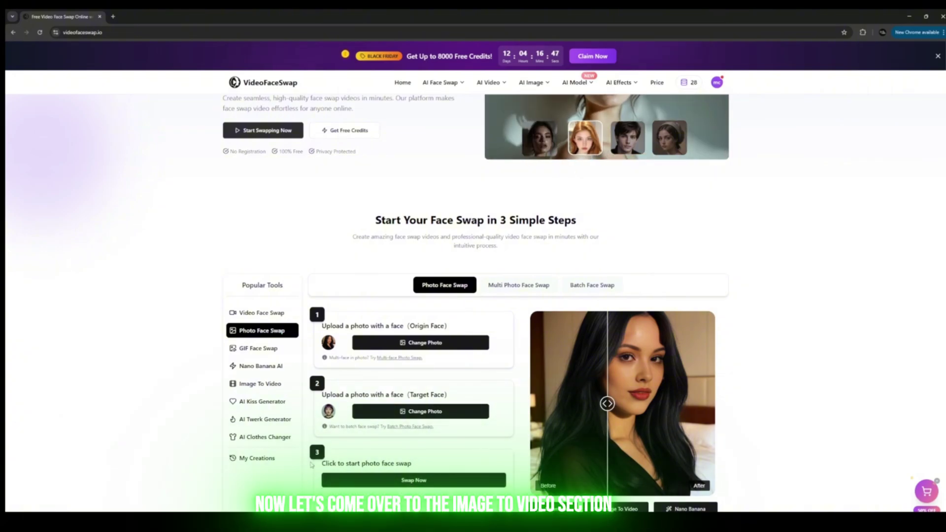
Step: Open Image To Video from Popular Tools and scroll down to its Veo 3.1 Model dropdown
left_click(260, 383)
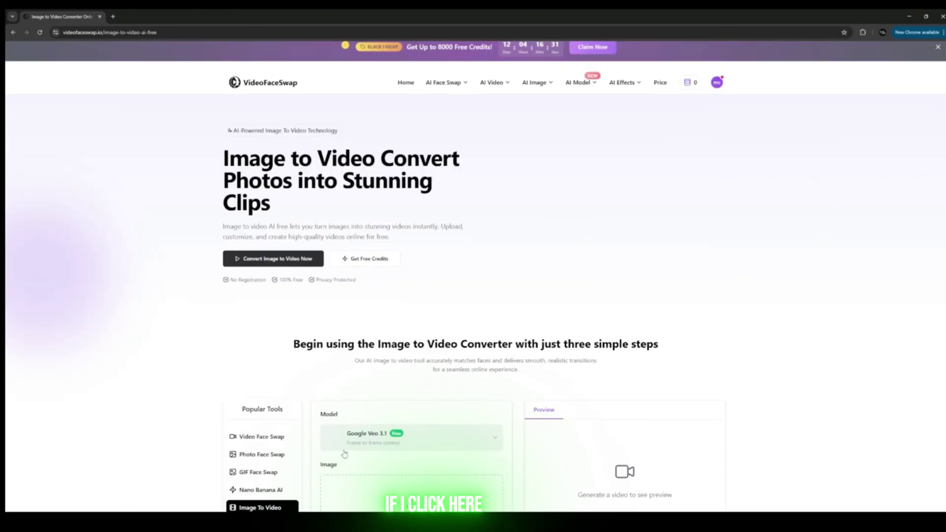
scroll(409, 439, "down", 1)
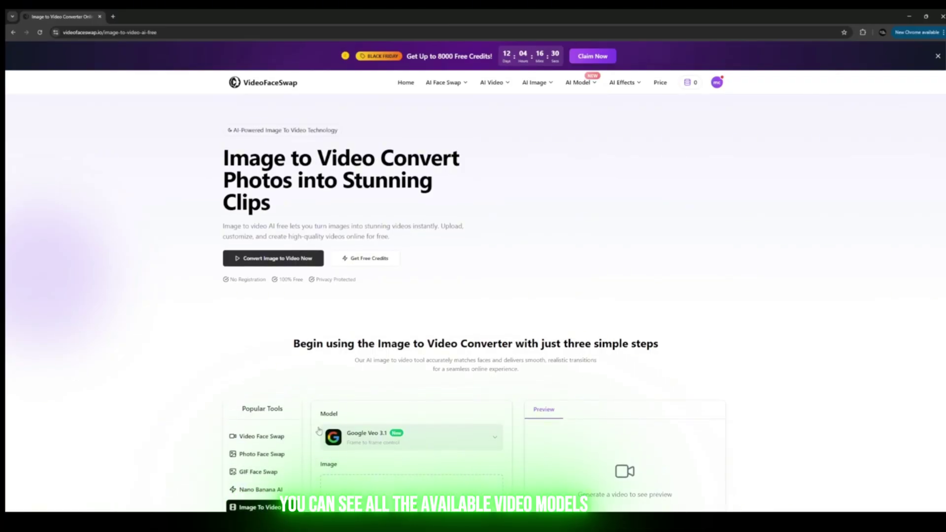
scroll(401, 433, "down", 1)
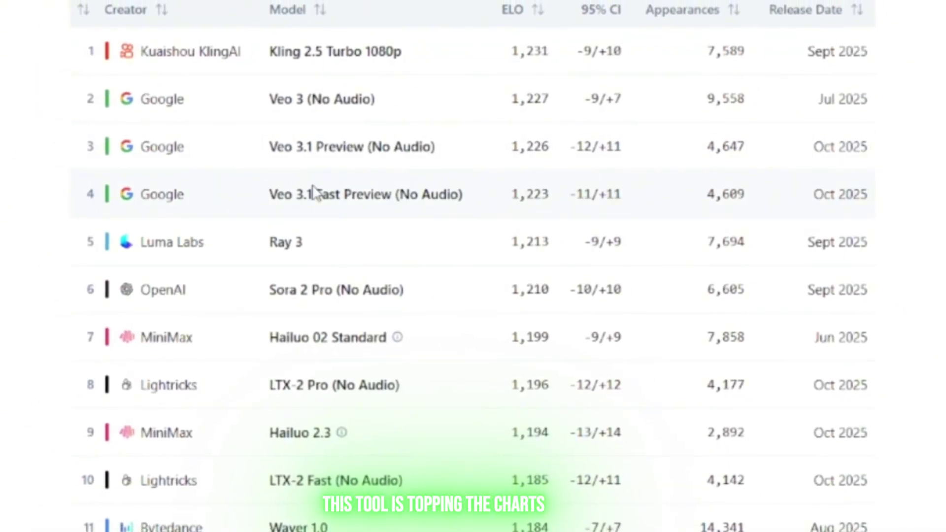
Step: Highlight the Sora 2 Pro and Veo 3 (No Audio) entries on the Text to Video Leaderboard
left_click_drag(296, 291, 330, 310)
left_click(285, 288)
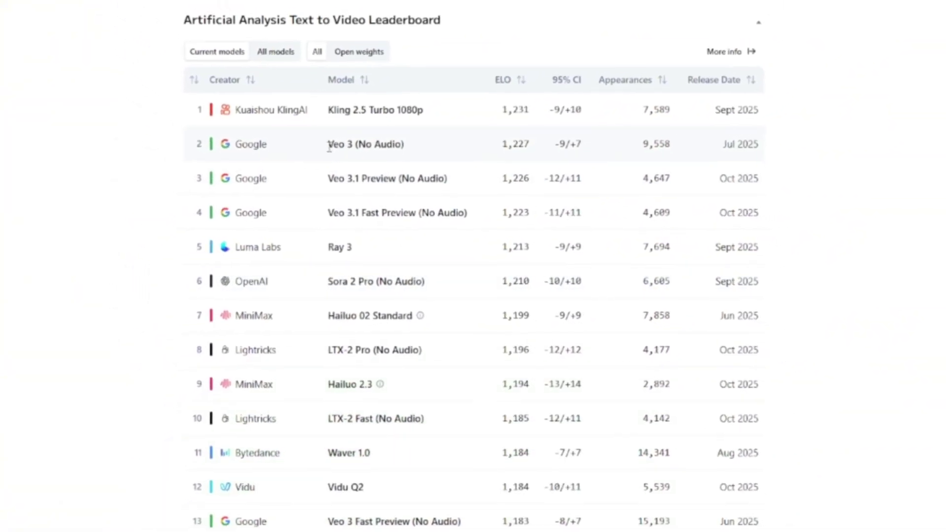
left_click_drag(330, 147, 408, 156)
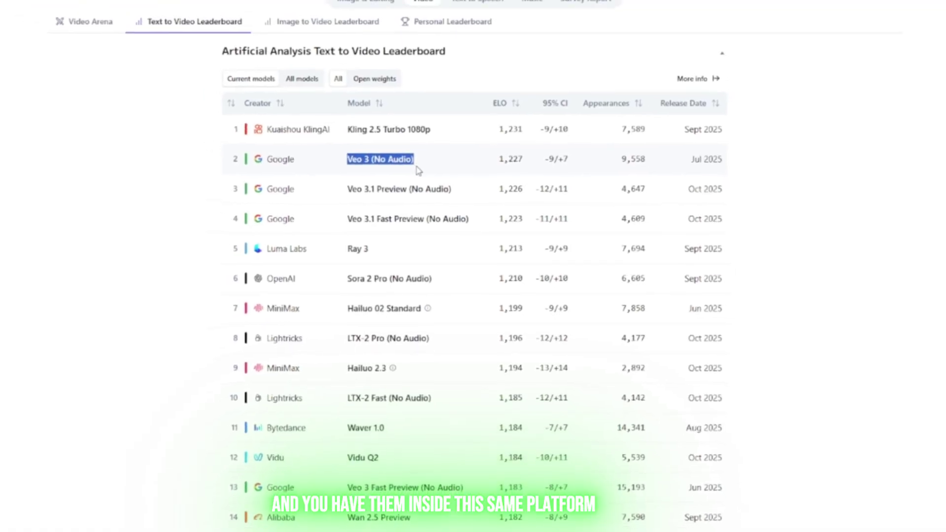
left_click(423, 219)
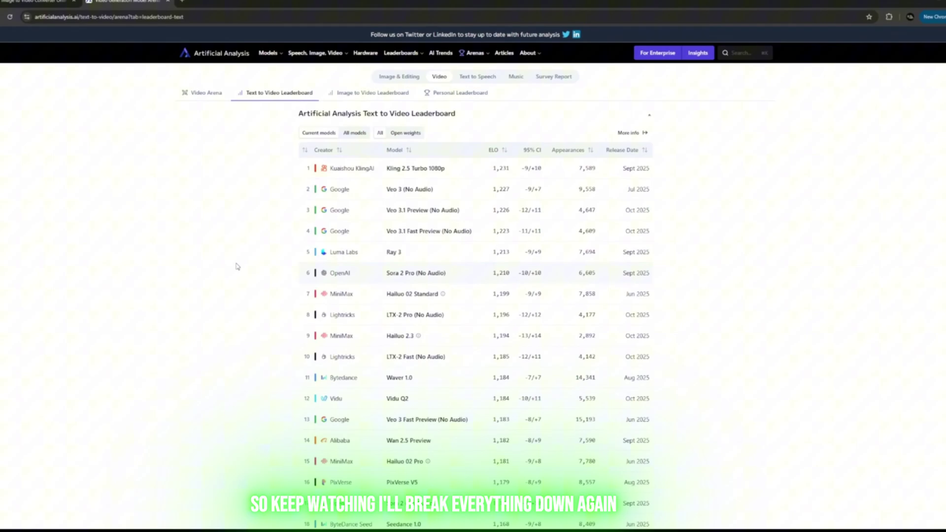
Step: Back on VideoFaceSwap, choose Basic 1.0 quality and start the video face swap
left_click(64, 22)
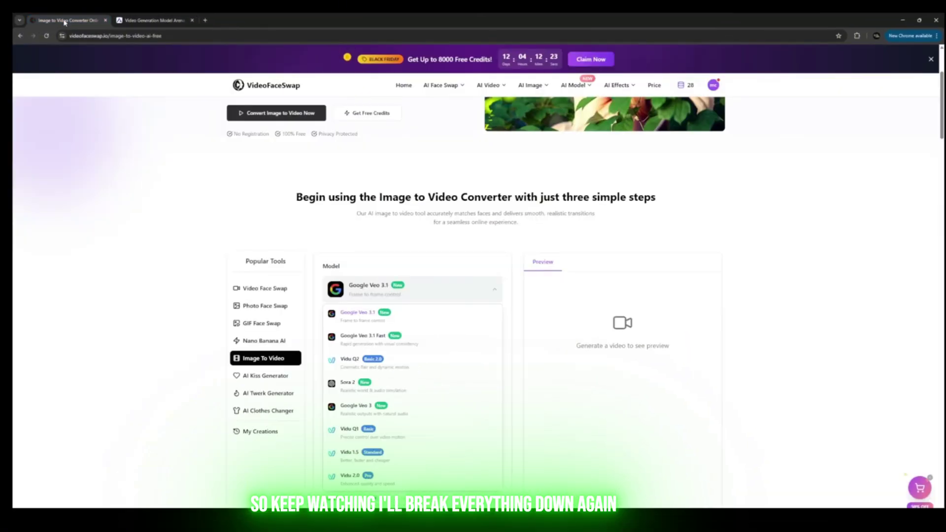
scroll(352, 430, "down", 2)
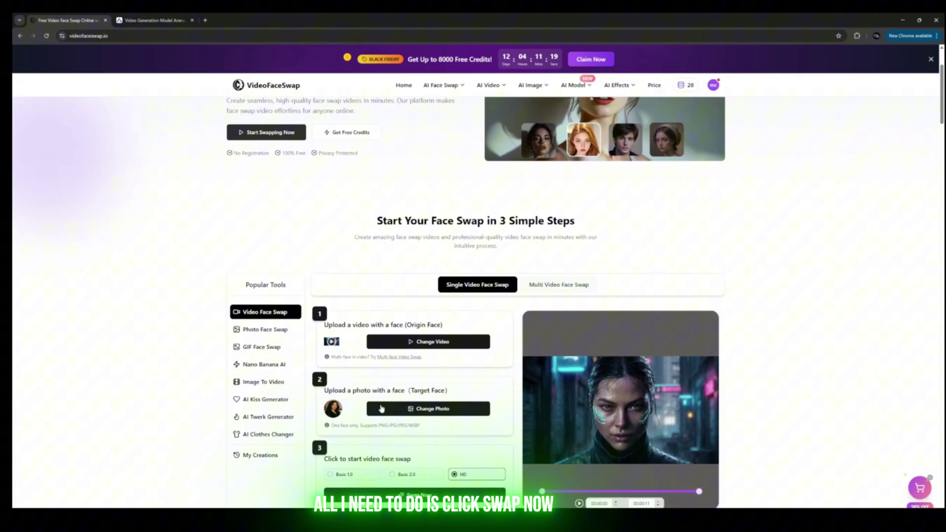
scroll(351, 466, "down", 1)
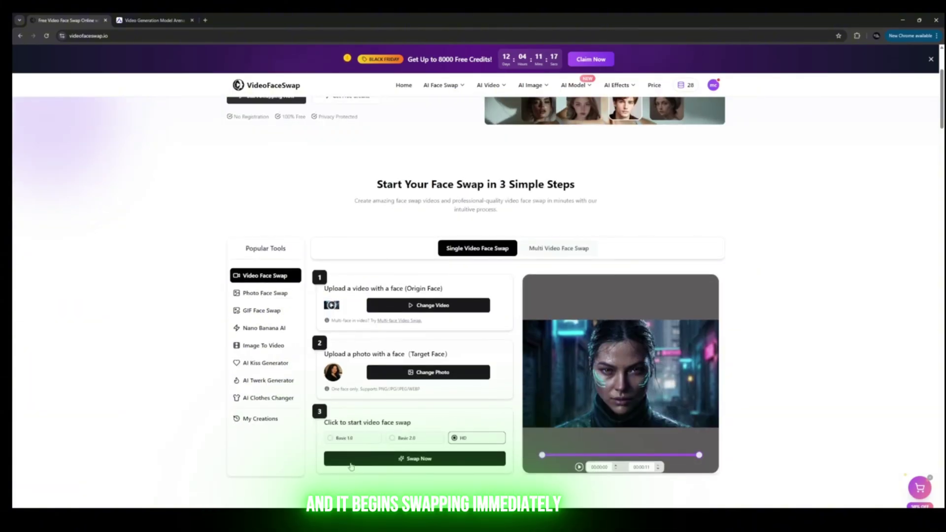
left_click(341, 439)
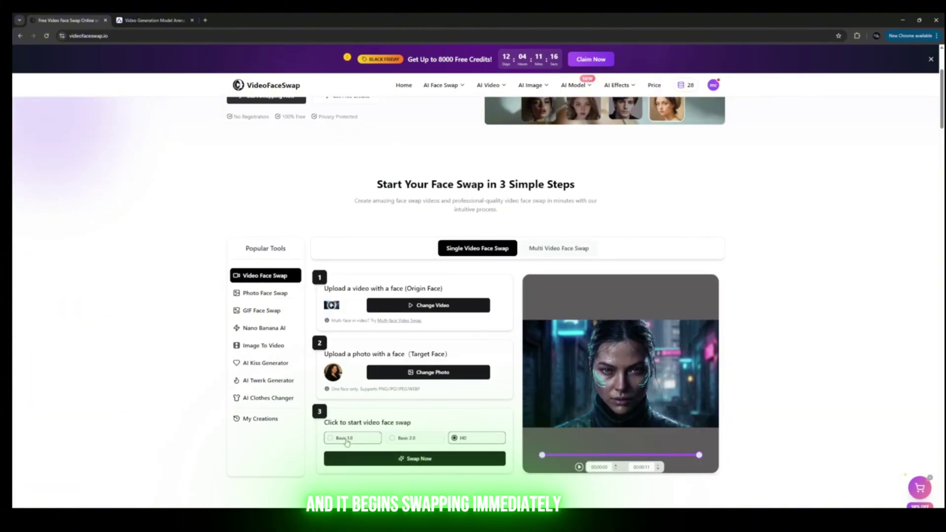
left_click(426, 459)
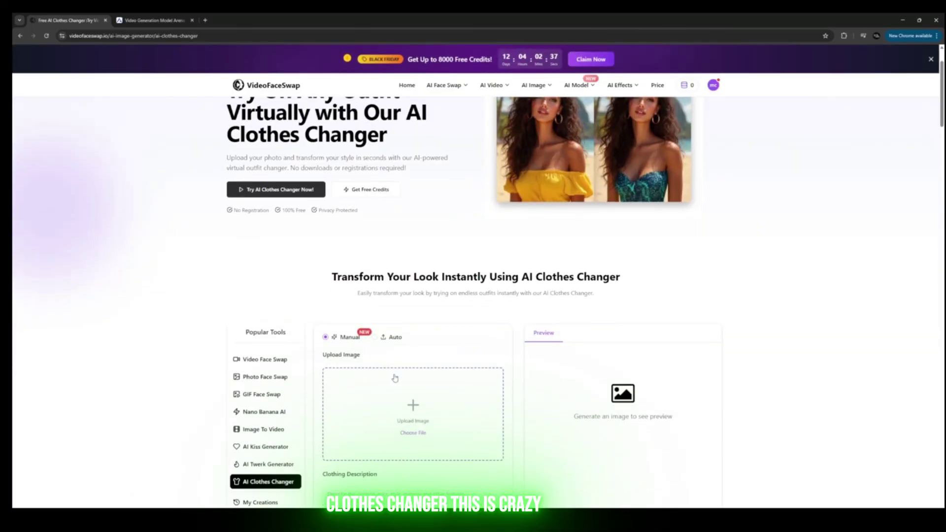
Step: Scroll through the AI Clothes Changer page's image upload and Clothing Description fields
scroll(450, 405, "up", 1)
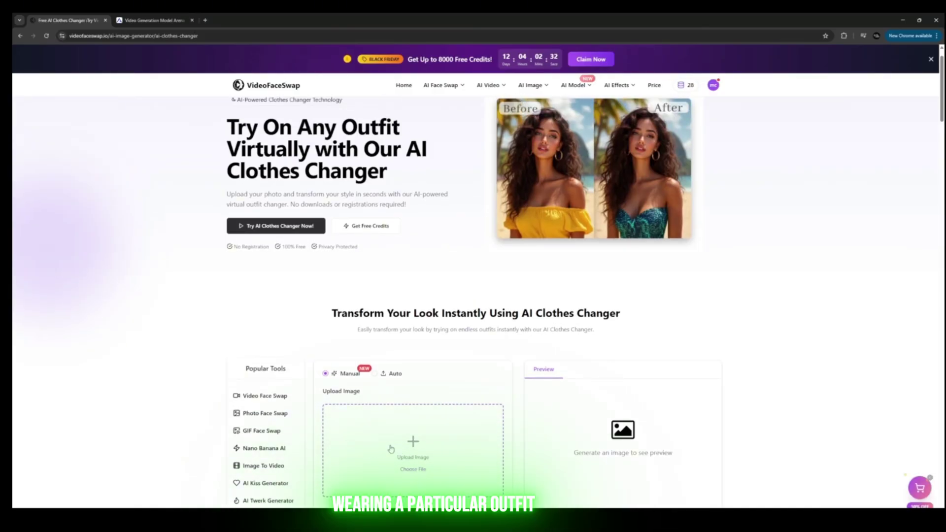
scroll(392, 450, "down", 1)
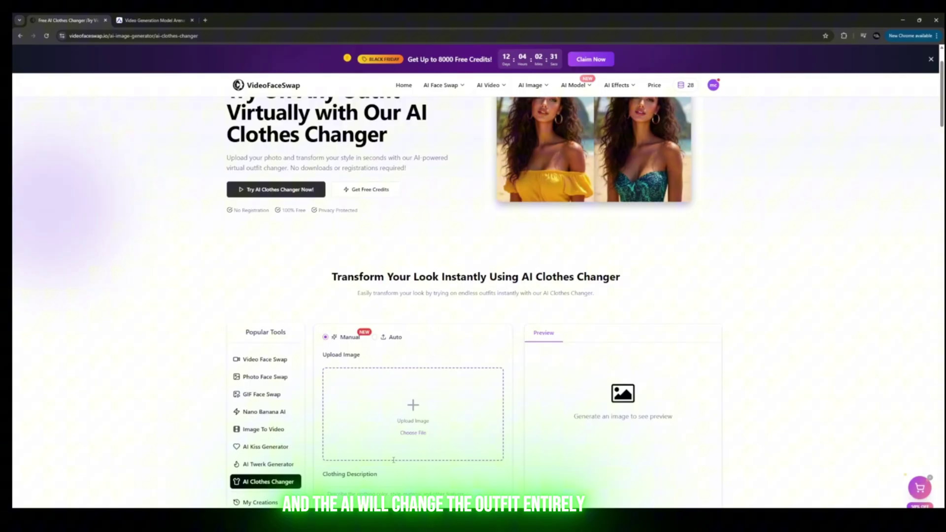
scroll(393, 460, "down", 1)
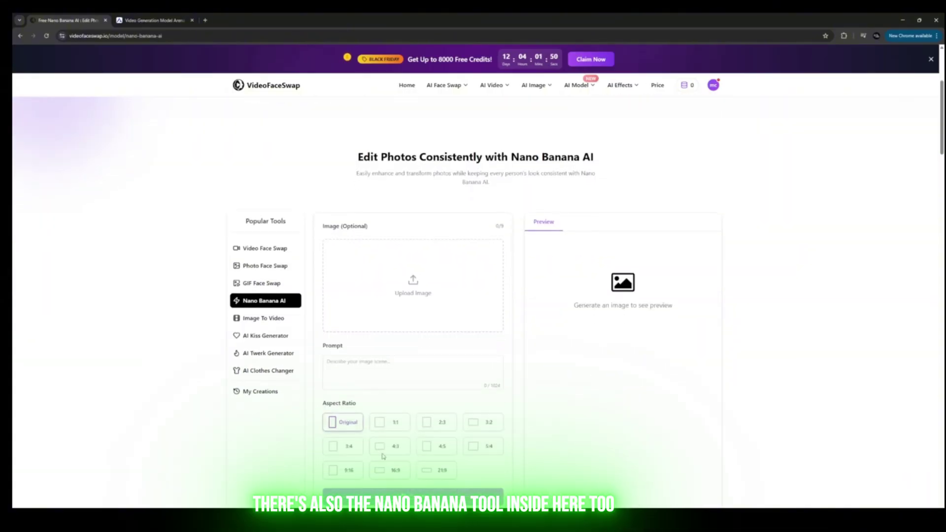
scroll(384, 457, "down", 1)
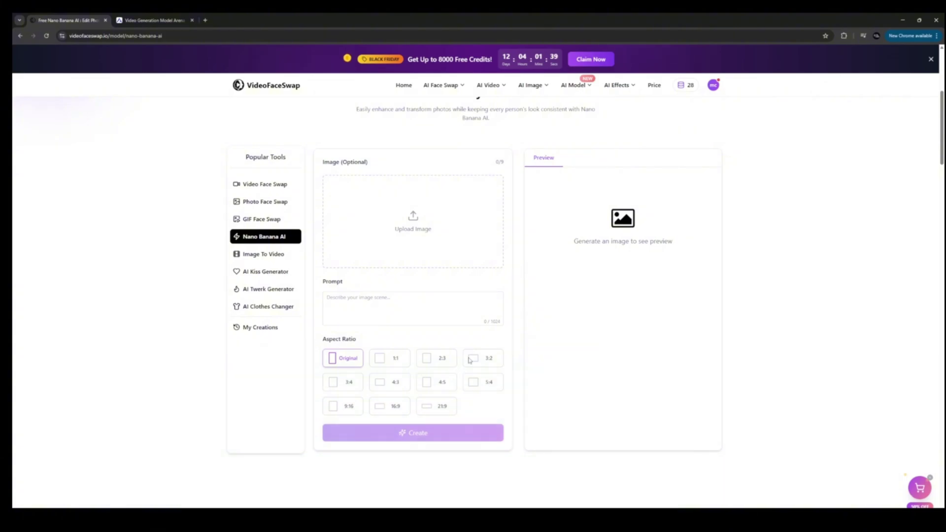
Step: Scroll back up the Nano Banana AI page and reveal the AI Effects mega-menu
scroll(449, 389, "up", 1)
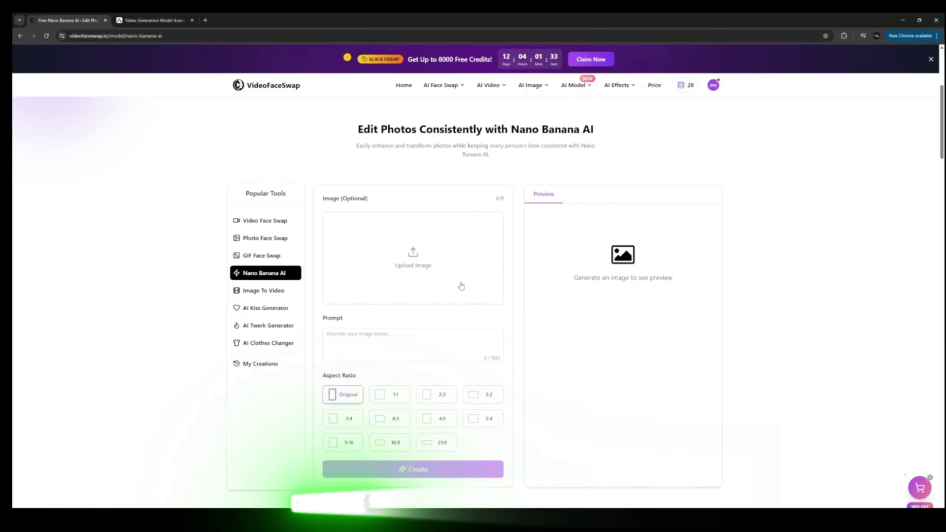
mouse_move(625, 86)
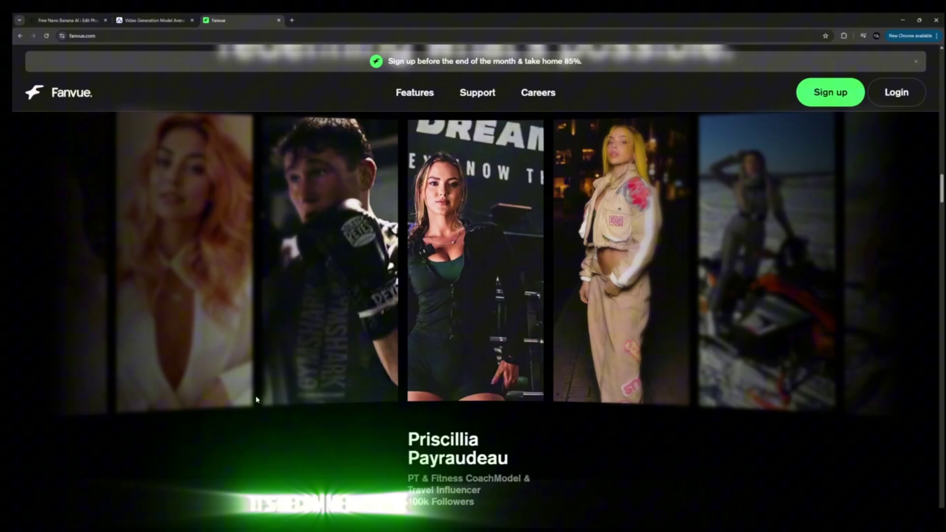
Step: Scroll the fanvue.com homepage past the creator cards down to the 'Join the movement' section
scroll(434, 160, "up", 2)
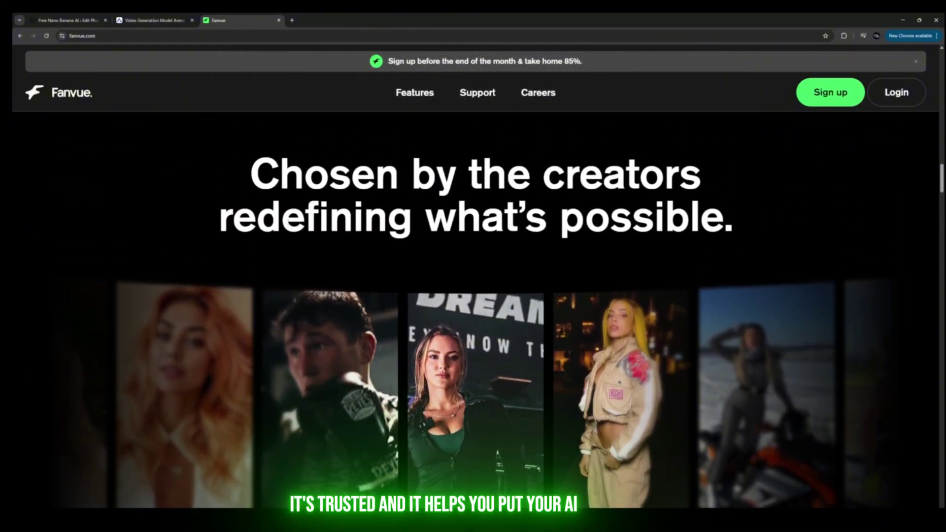
scroll(493, 236, "down", 2)
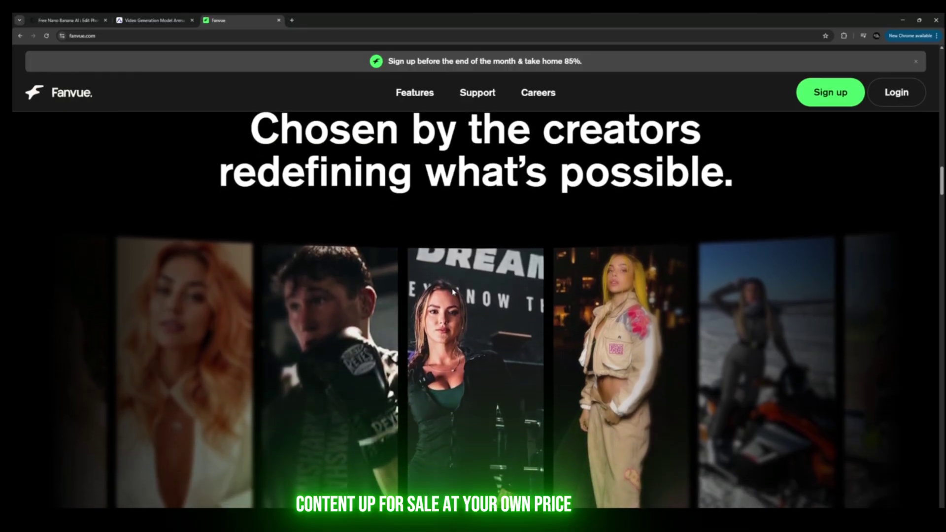
scroll(422, 185, "down", 3)
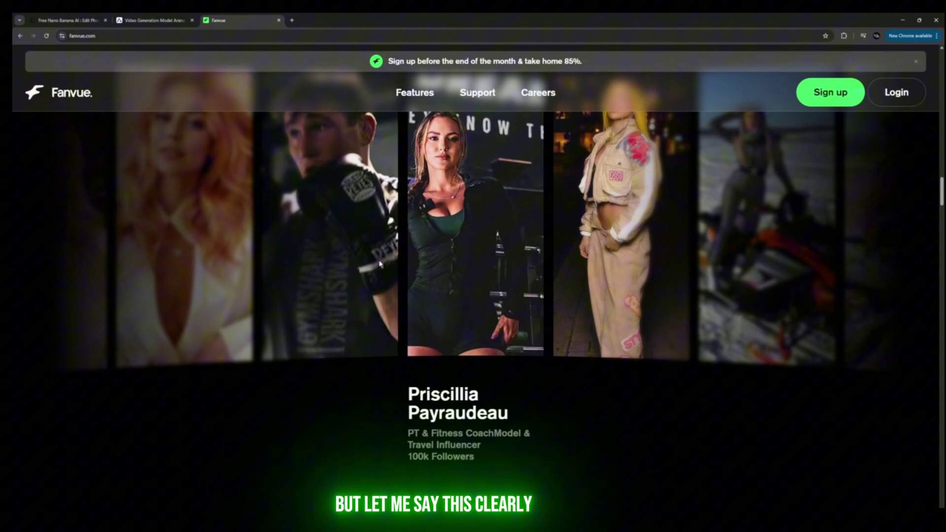
scroll(380, 265, "up", 2)
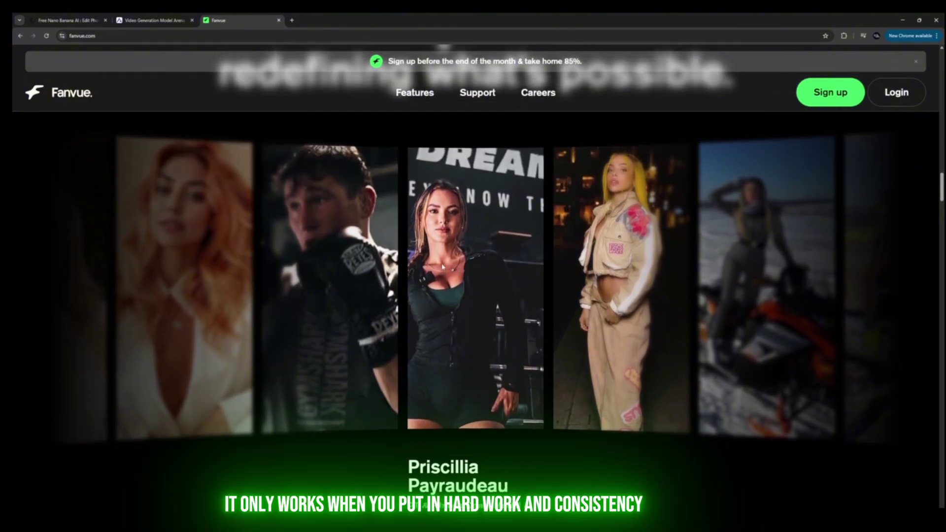
scroll(448, 266, "up", 2)
scroll(451, 276, "down", 2)
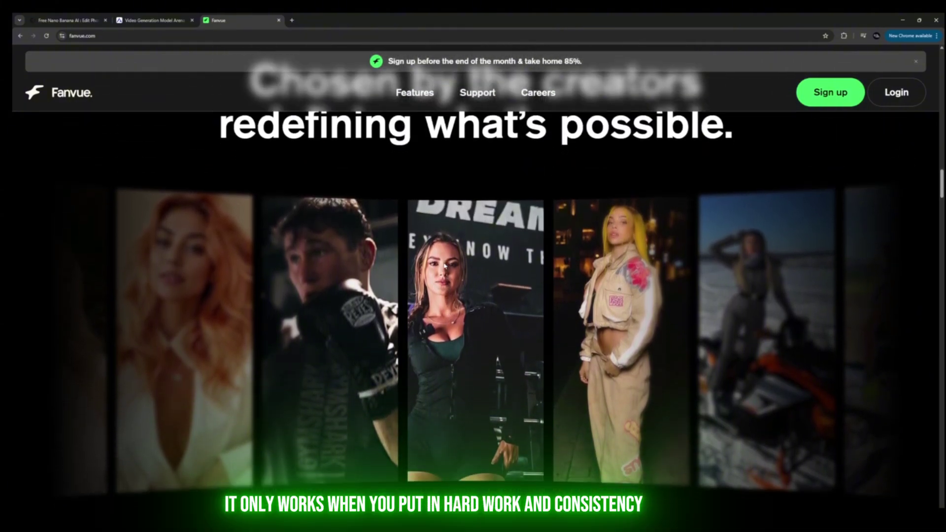
scroll(454, 282, "down", 1)
scroll(360, 318, "down", 1)
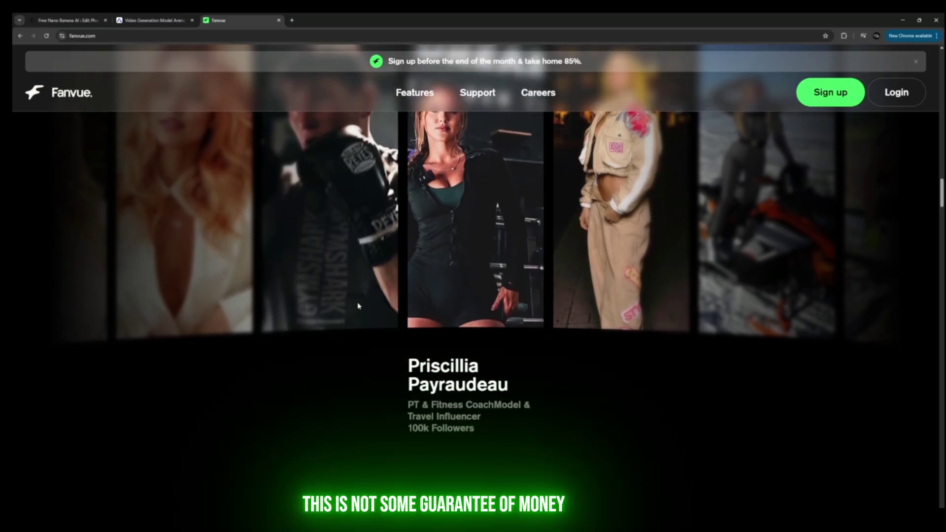
scroll(360, 318, "down", 2)
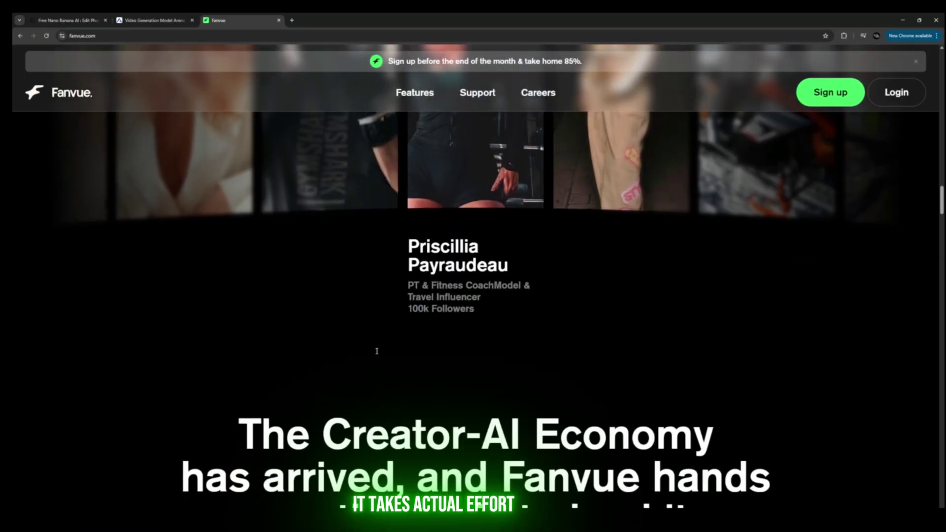
scroll(377, 351, "down", 3)
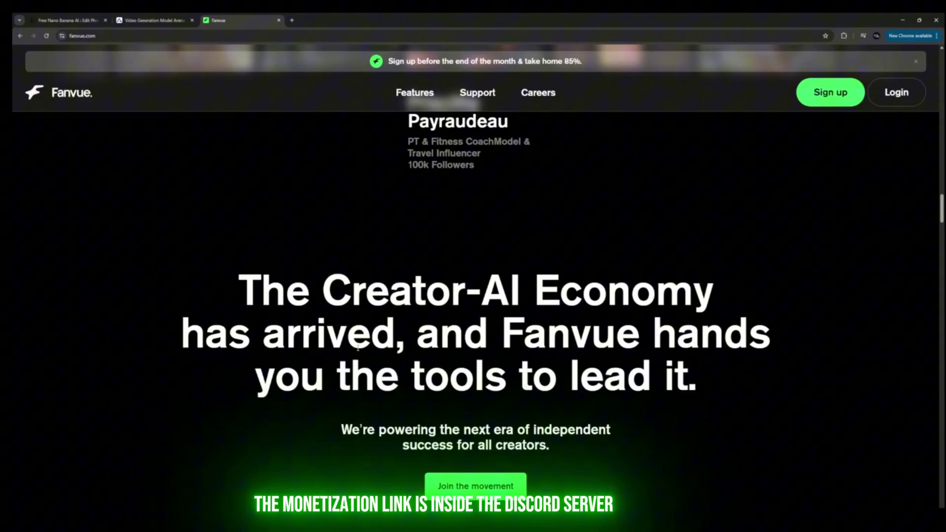
scroll(345, 345, "down", 1)
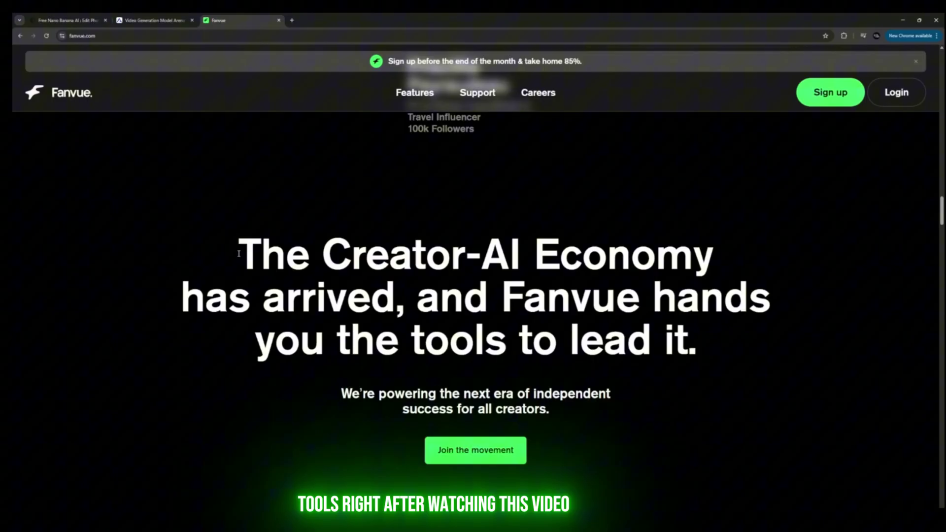
scroll(237, 250, "down", 1)
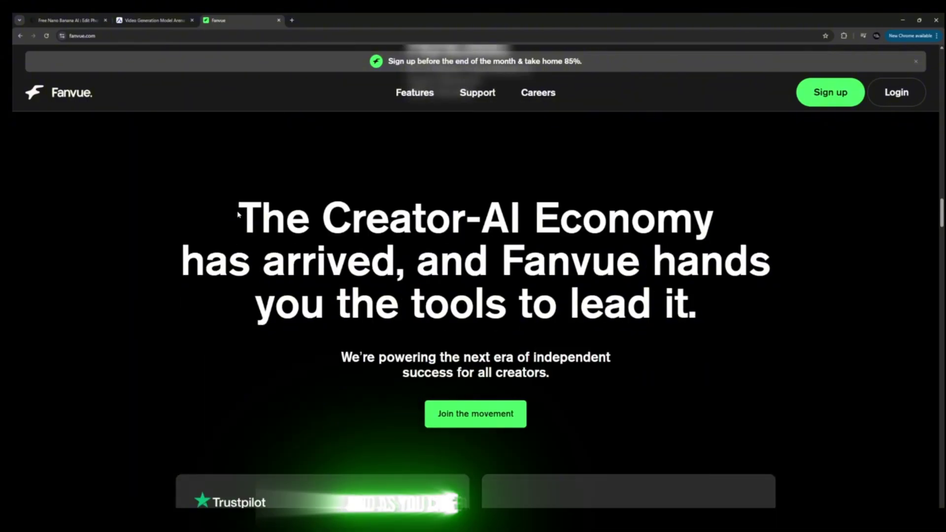